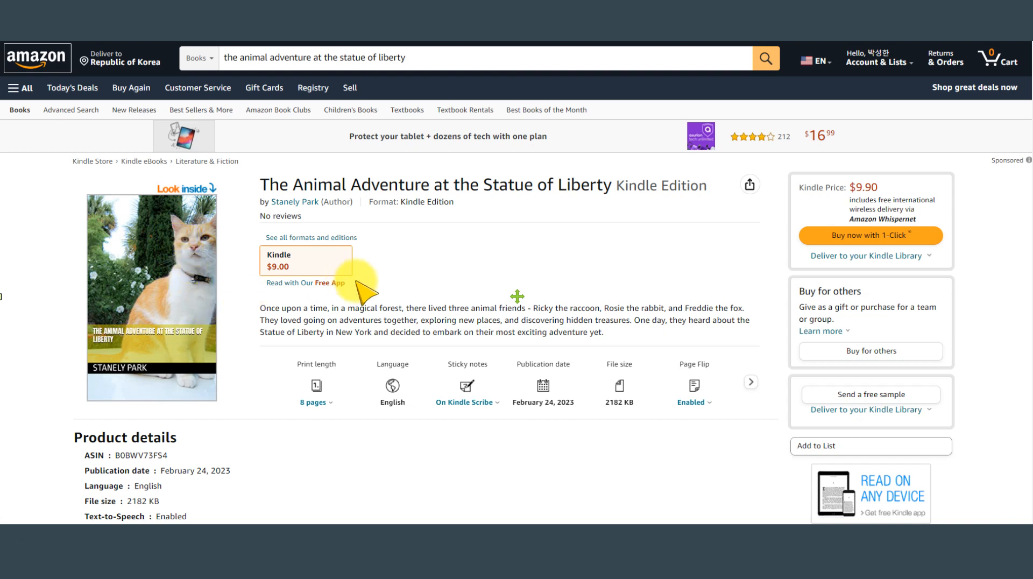
# Step: Glance at the slideshow options menu, then advance to slide 3, the 회원가입하기 sign-up title card
pyautogui.moveTo(138, 558)
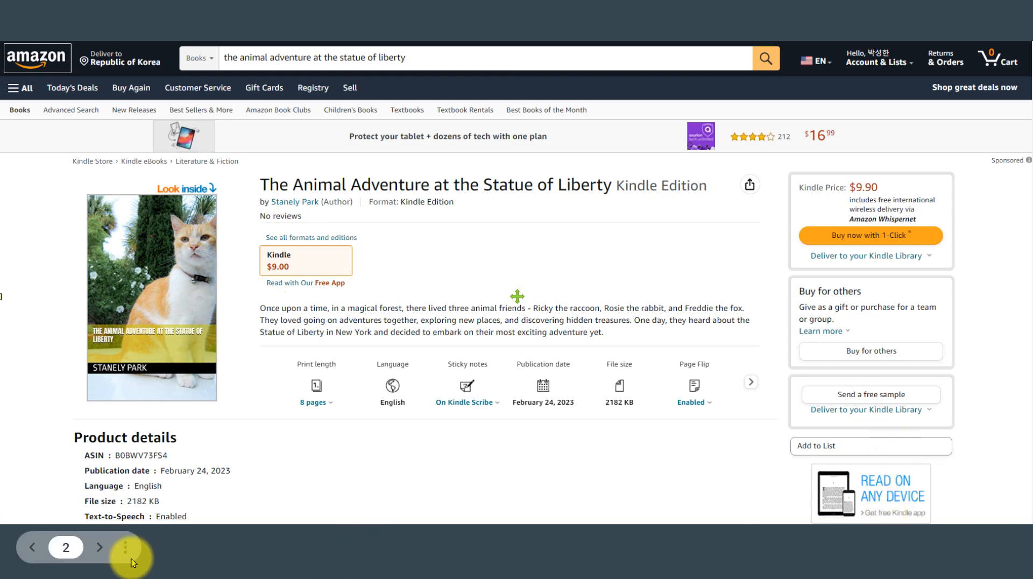
pyautogui.click(126, 547)
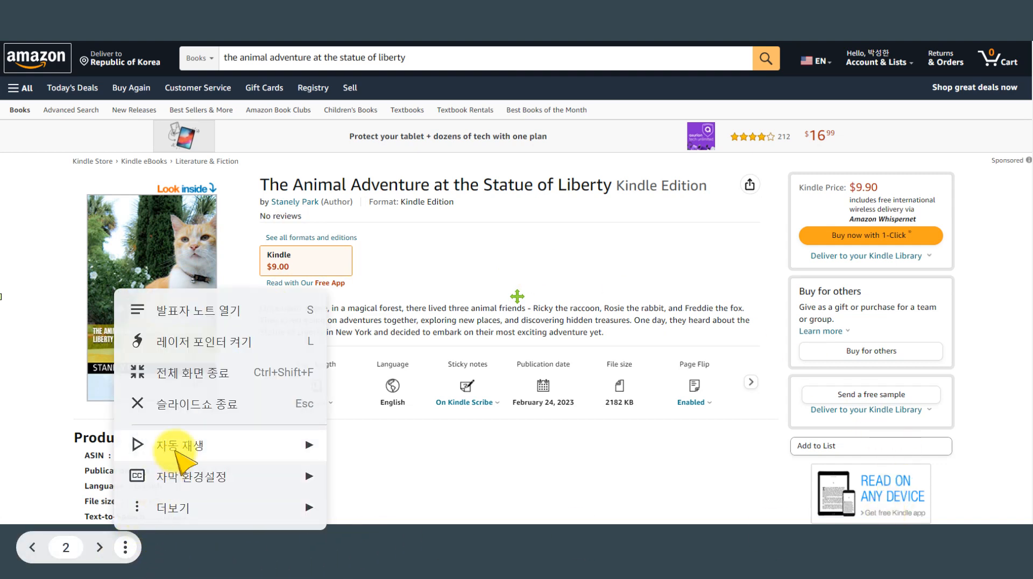
pyautogui.click(213, 350)
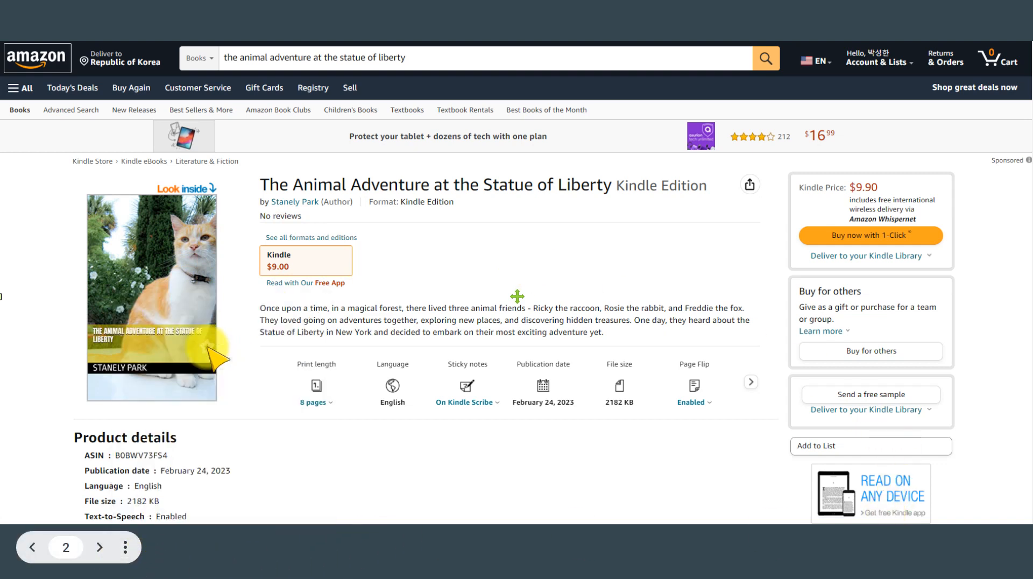
pyautogui.click(99, 547)
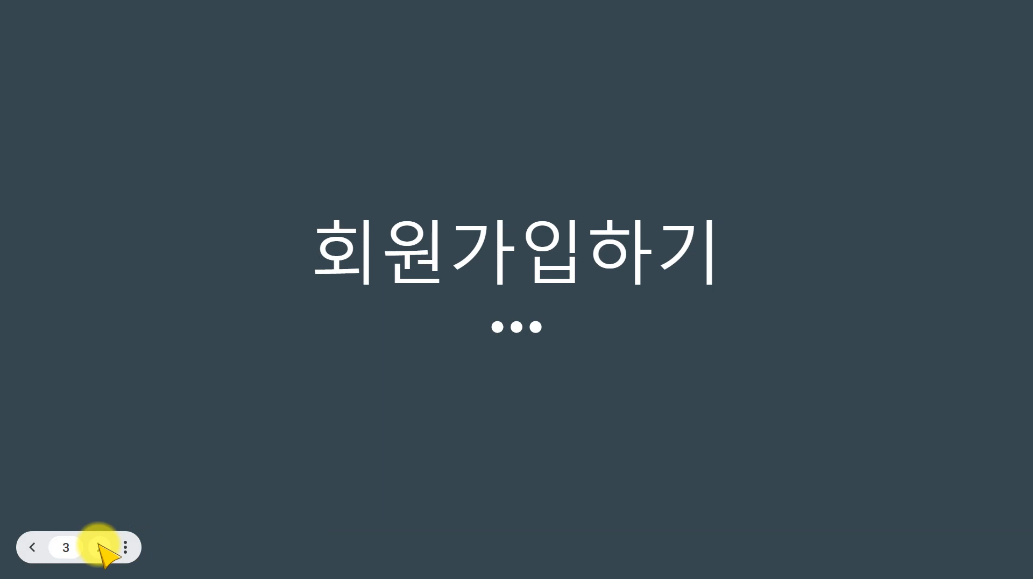
# Step: Advance past the KDP web address slide to slide 5's KDP homepage screenshot
pyautogui.click(100, 547)
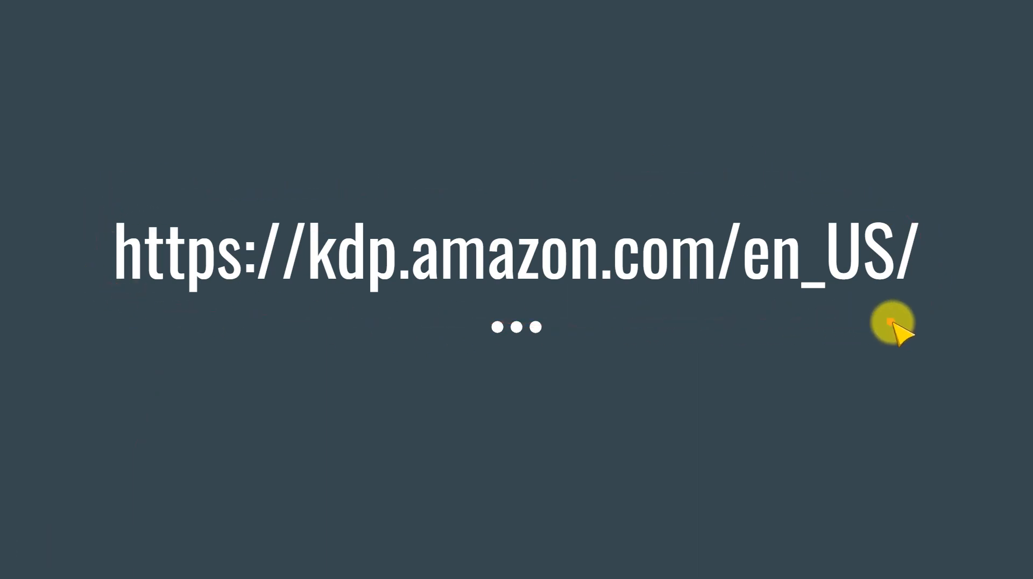
pyautogui.click(101, 547)
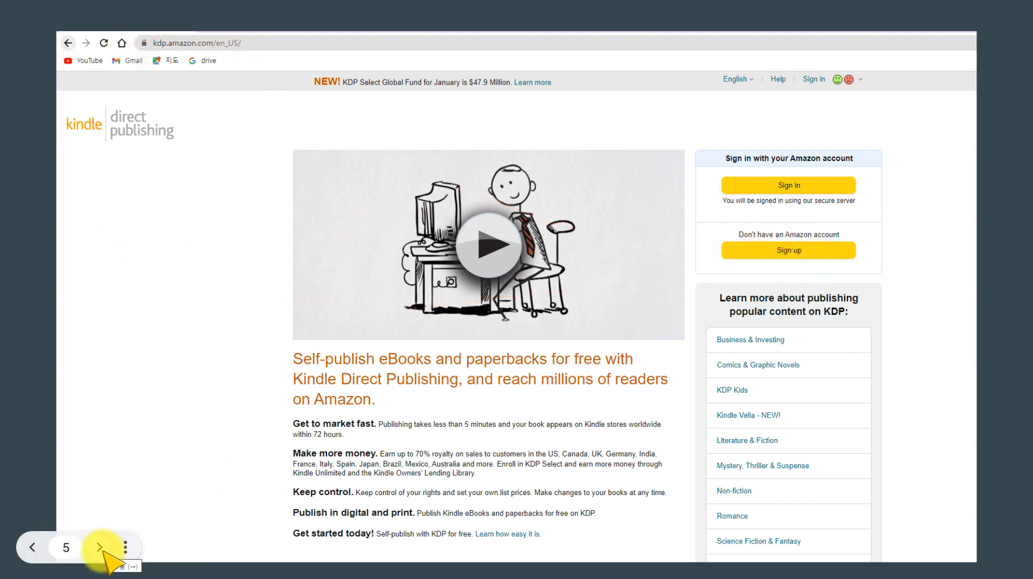
# Step: Step through the Create account form and verification email slides to the Verify email address form
pyautogui.click(99, 547)
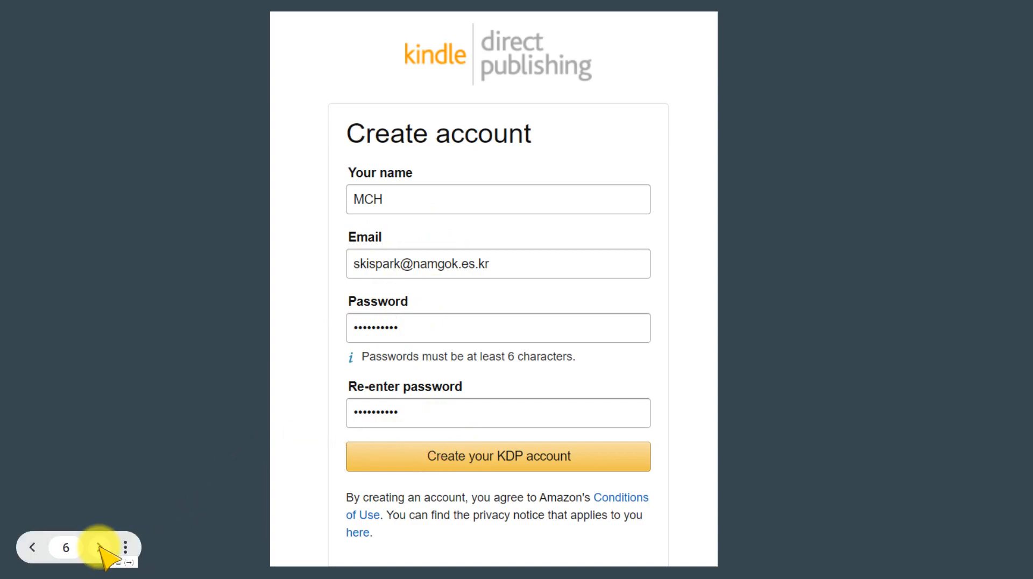
pyautogui.click(100, 547)
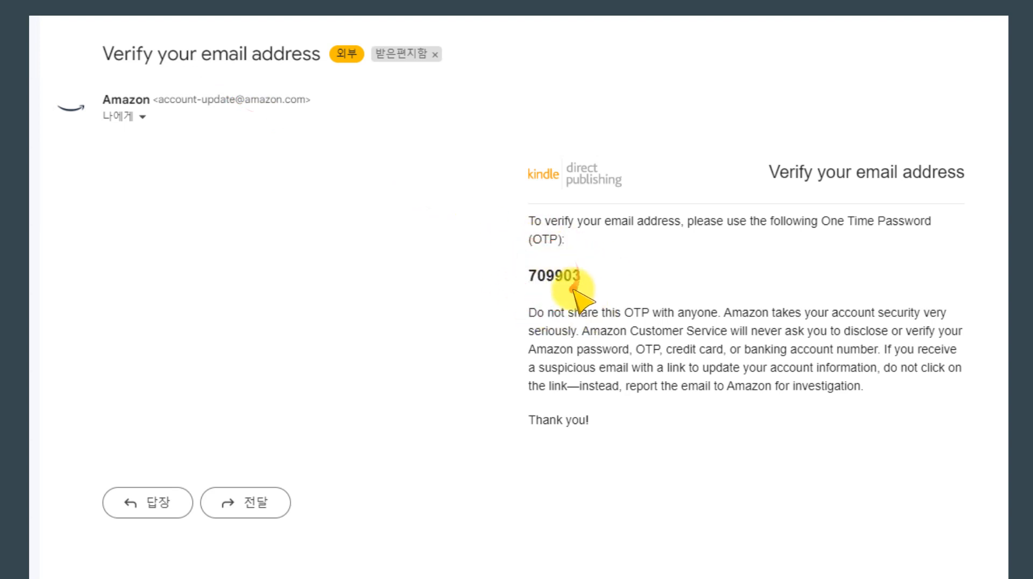
pyautogui.moveTo(205, 496)
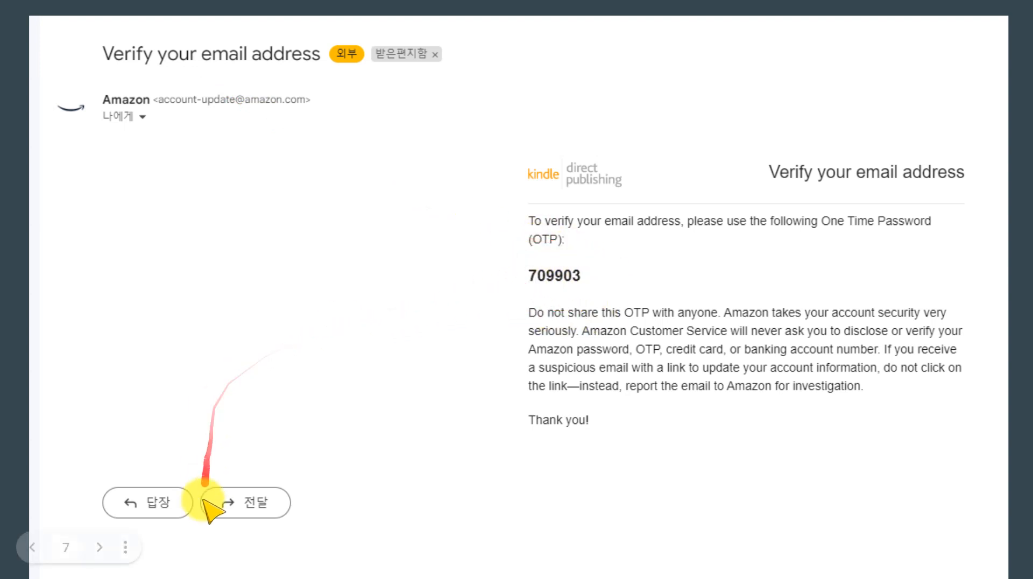
pyautogui.click(100, 547)
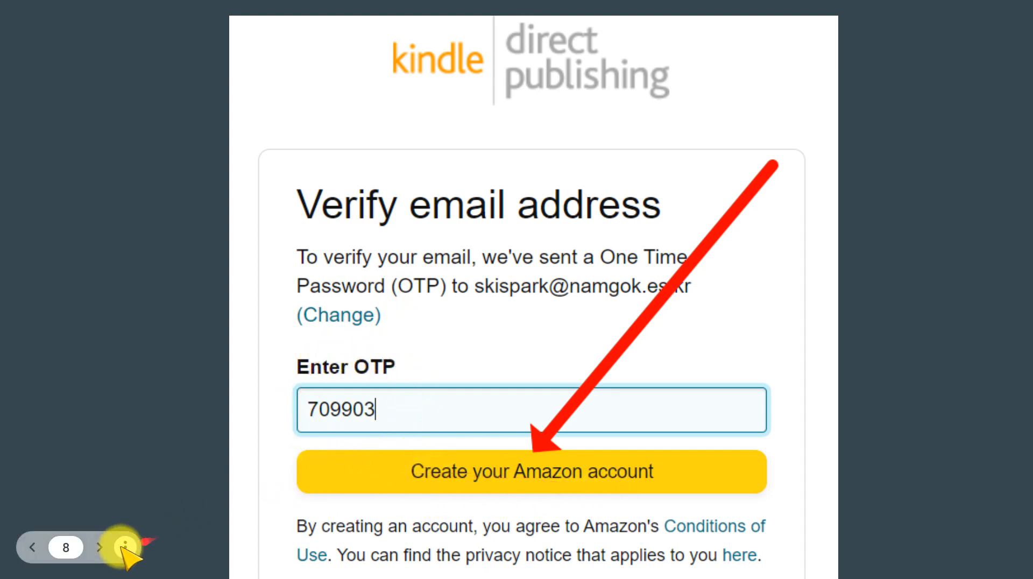
# Step: Advance past the KDP Terms and Conditions slide to slide 10, the Tax 정보입력하기 title card
pyautogui.click(101, 547)
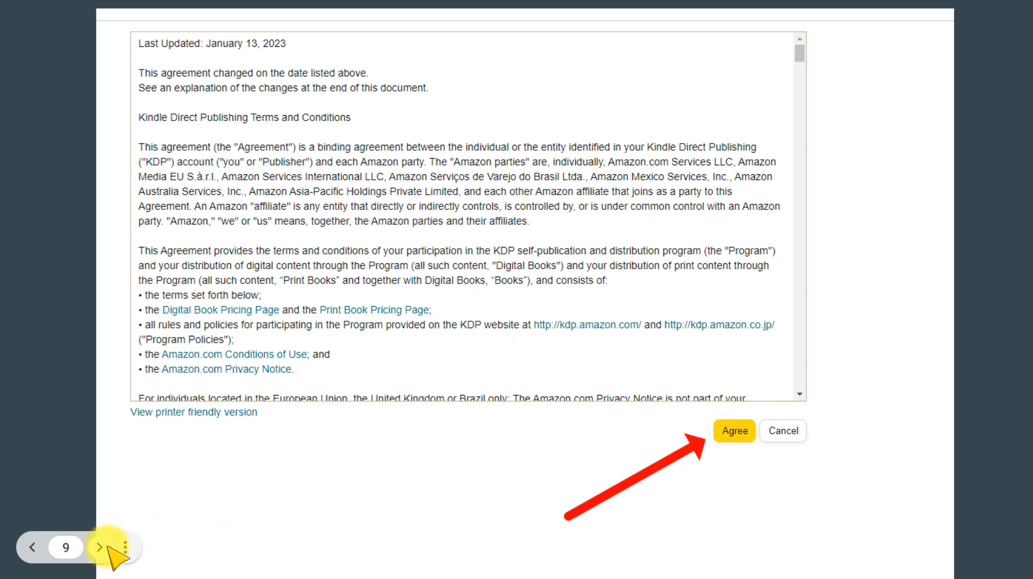
pyautogui.click(99, 547)
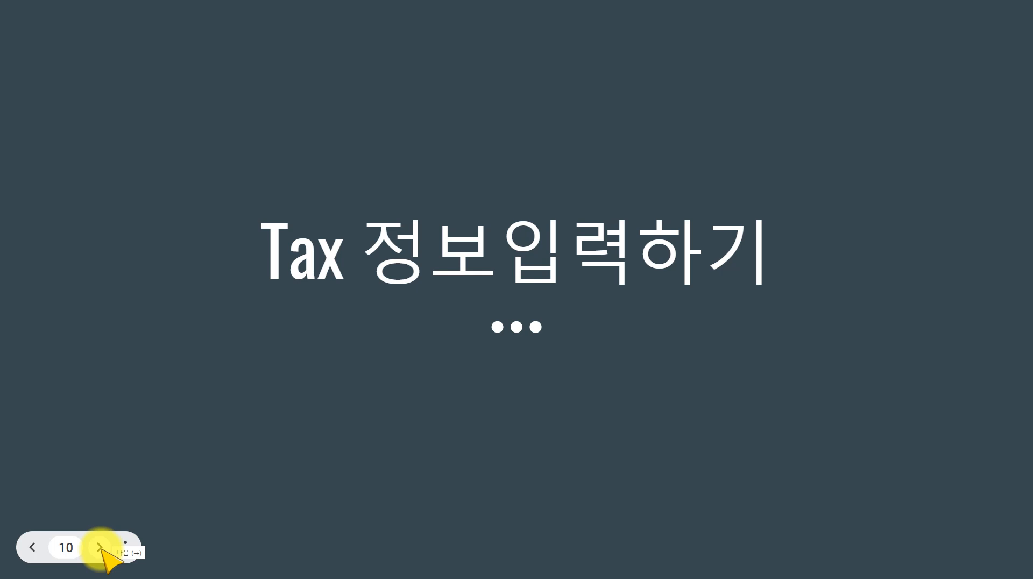
# Step: Step through the pricing and Two-Step Verification slides to the Author/Publisher Information form
pyautogui.click(99, 547)
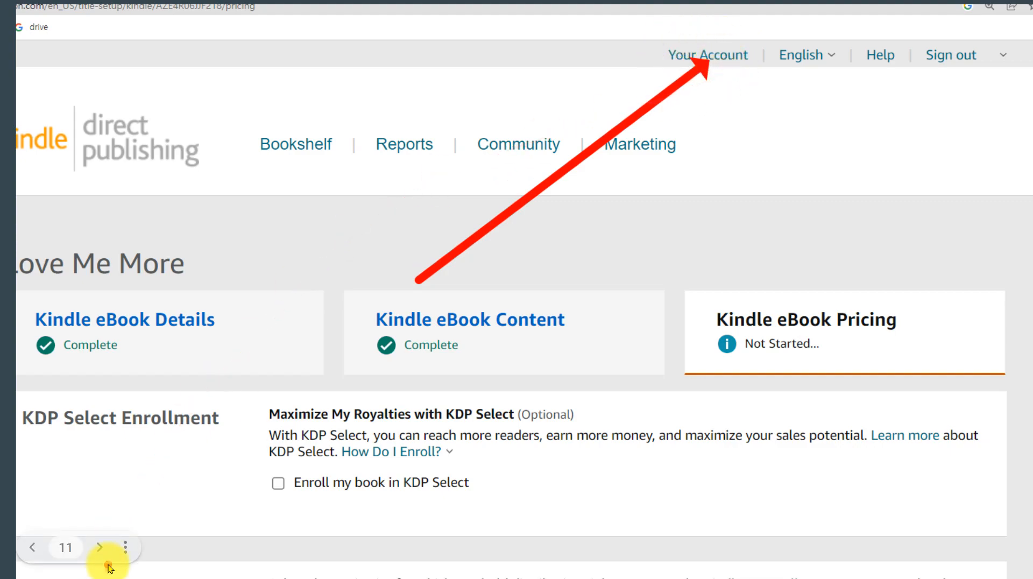
pyautogui.click(104, 552)
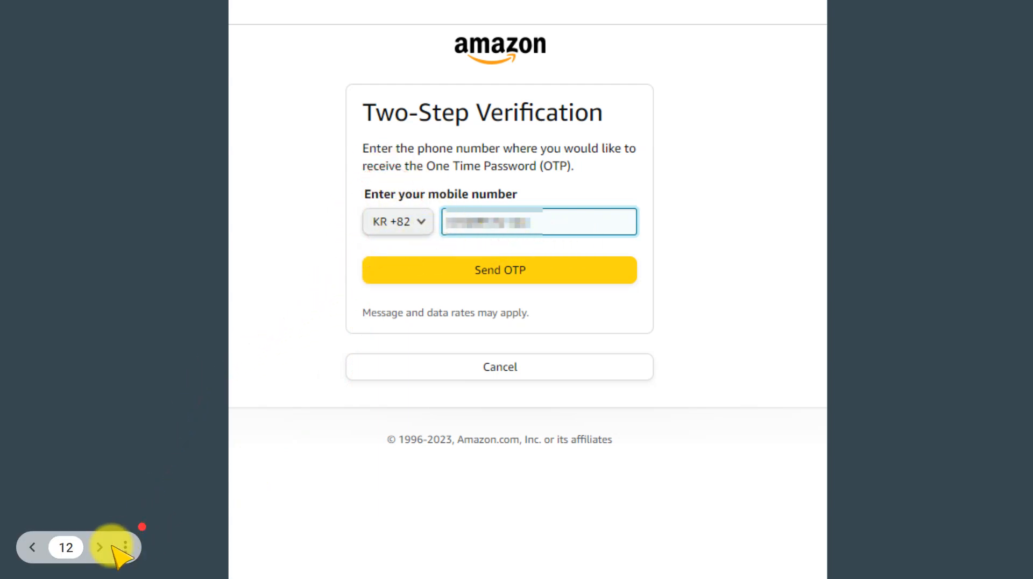
pyautogui.click(99, 547)
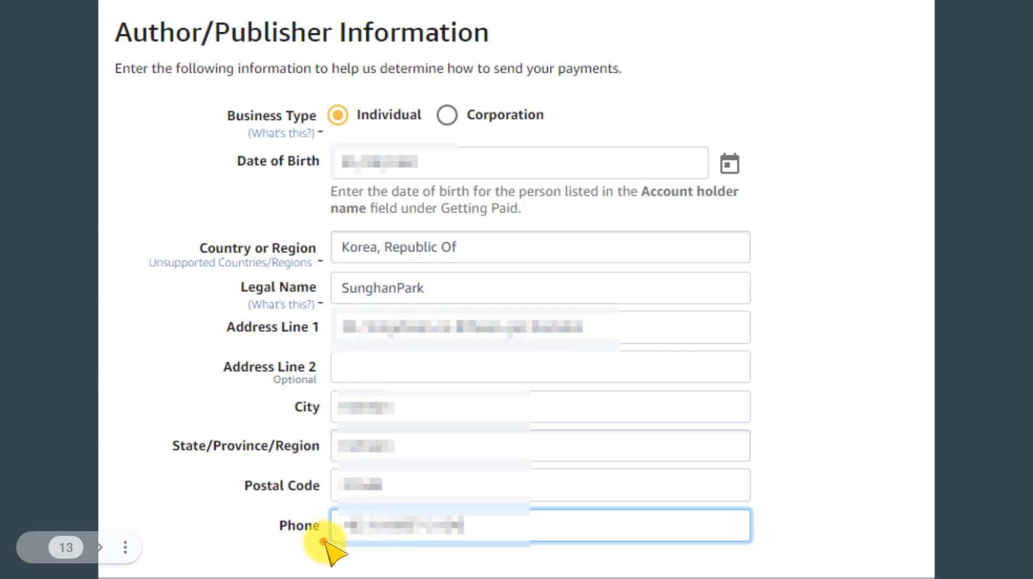
# Step: Advance past the Naver address converter slide to the Getting Paid bank form on slide 15
pyautogui.click(101, 547)
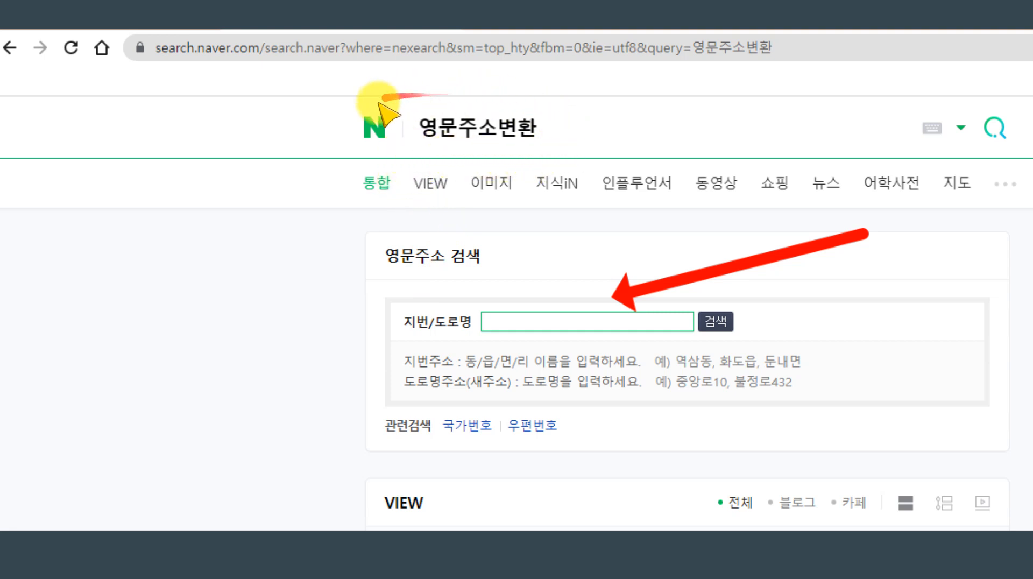
pyautogui.moveTo(109, 538)
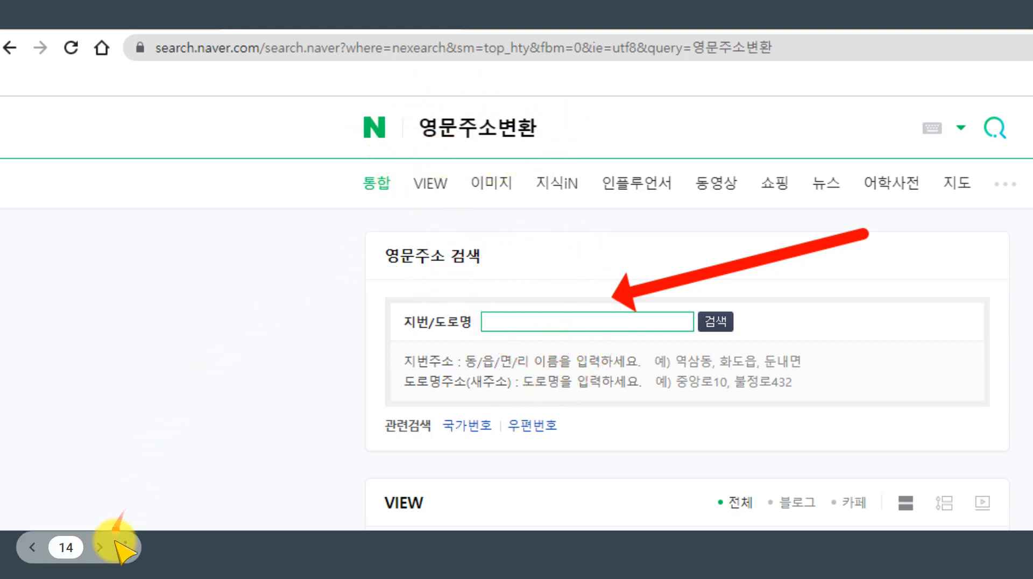
pyautogui.click(100, 547)
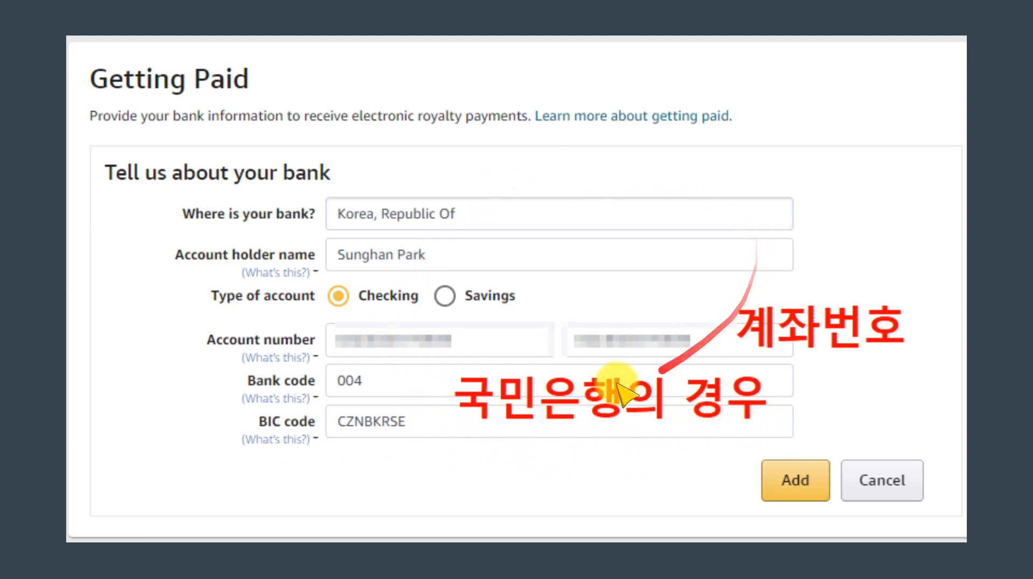
# Step: Advance from the Tax Information slide to slide 17's tax classification questions
pyautogui.click(100, 545)
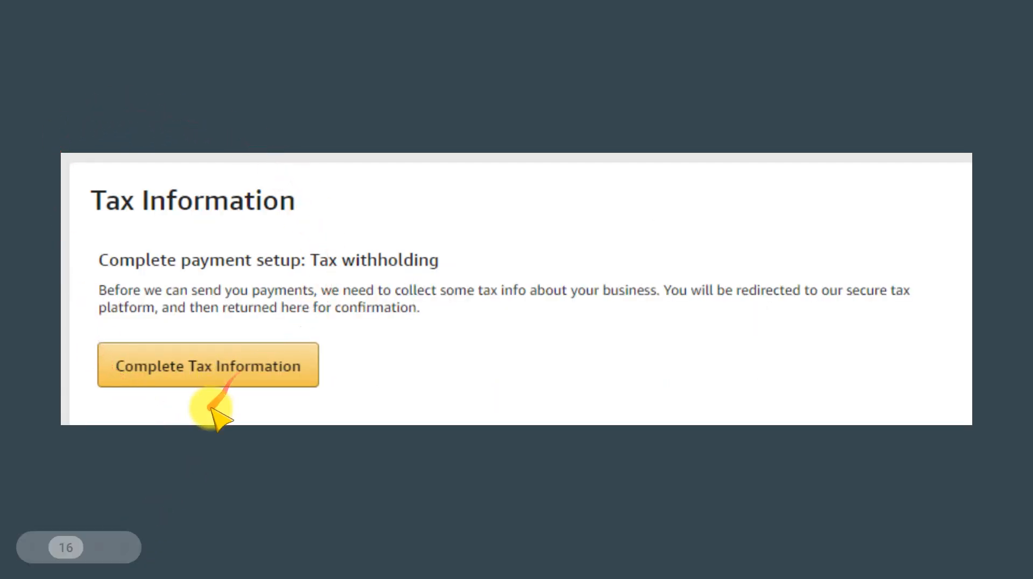
pyautogui.click(103, 548)
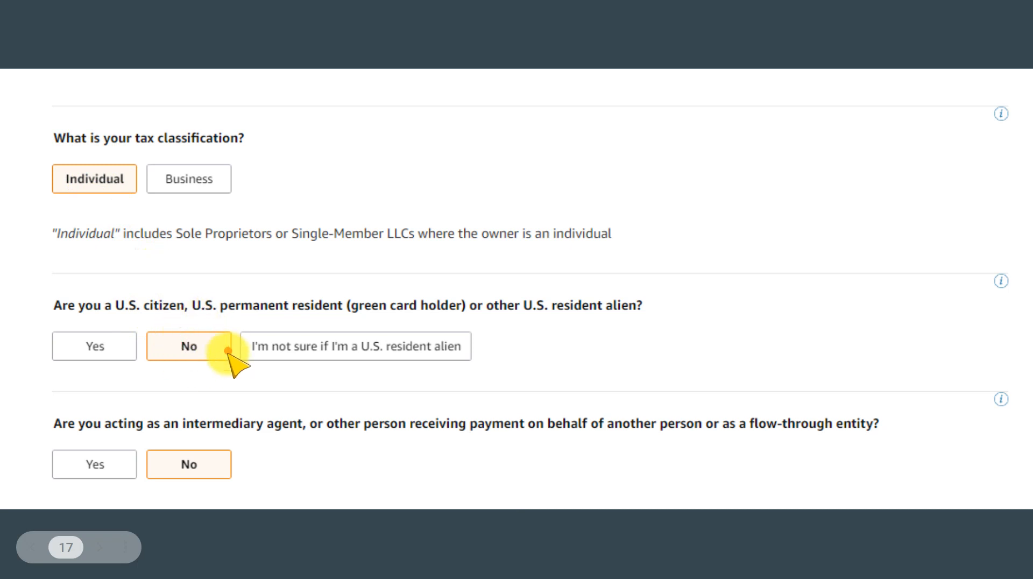
# Step: Step through Tax Identity, Treaty Benefits, signature and tax form preview slides to slide 22, 다쓴 책 올려보기
pyautogui.click(100, 547)
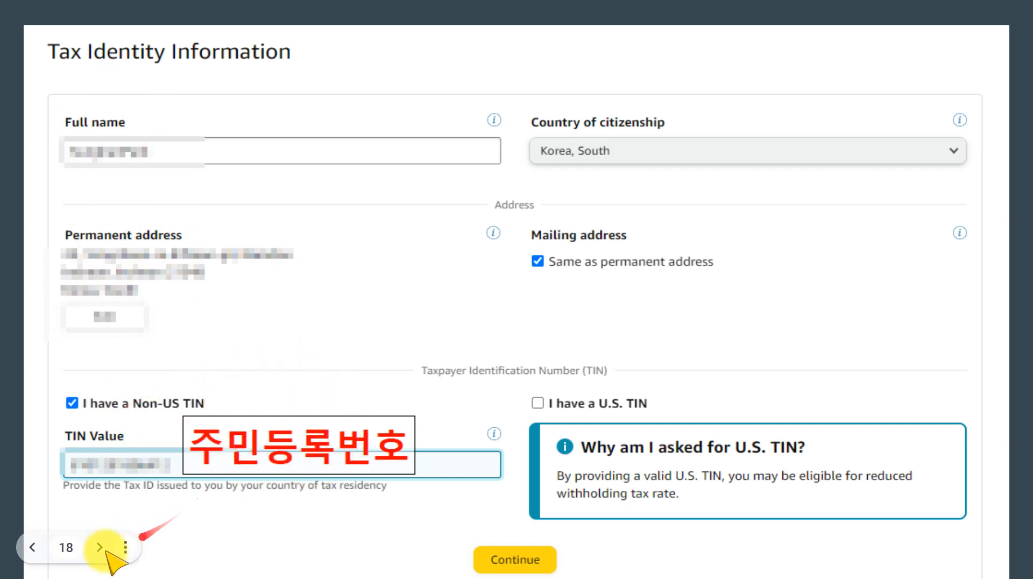
pyautogui.click(99, 547)
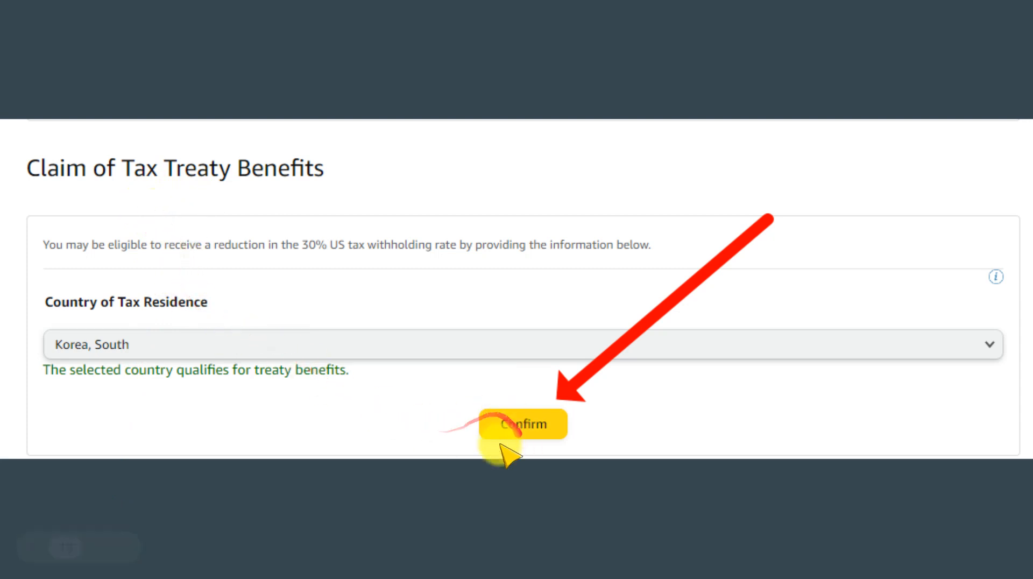
pyautogui.click(99, 547)
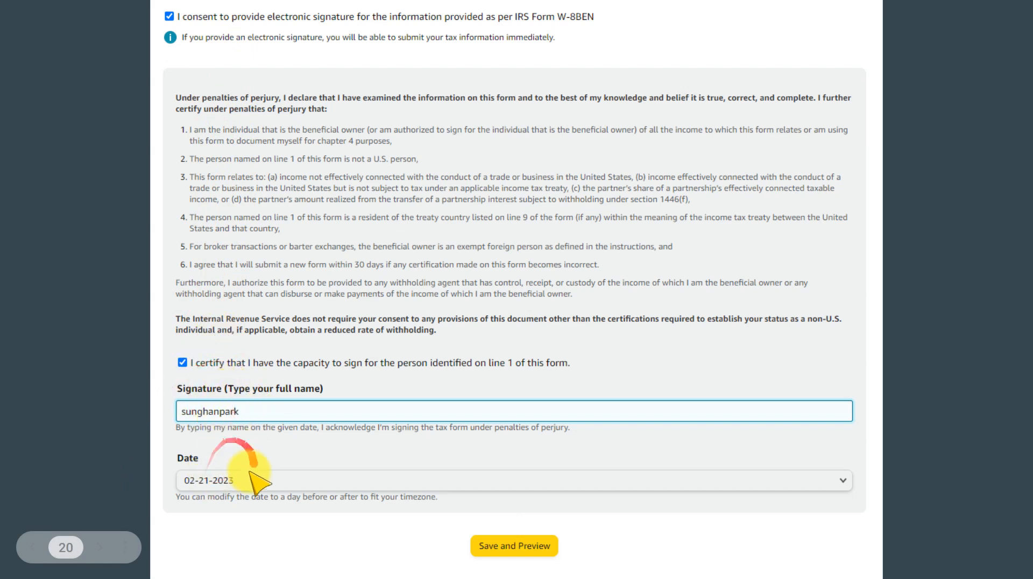
pyautogui.click(100, 547)
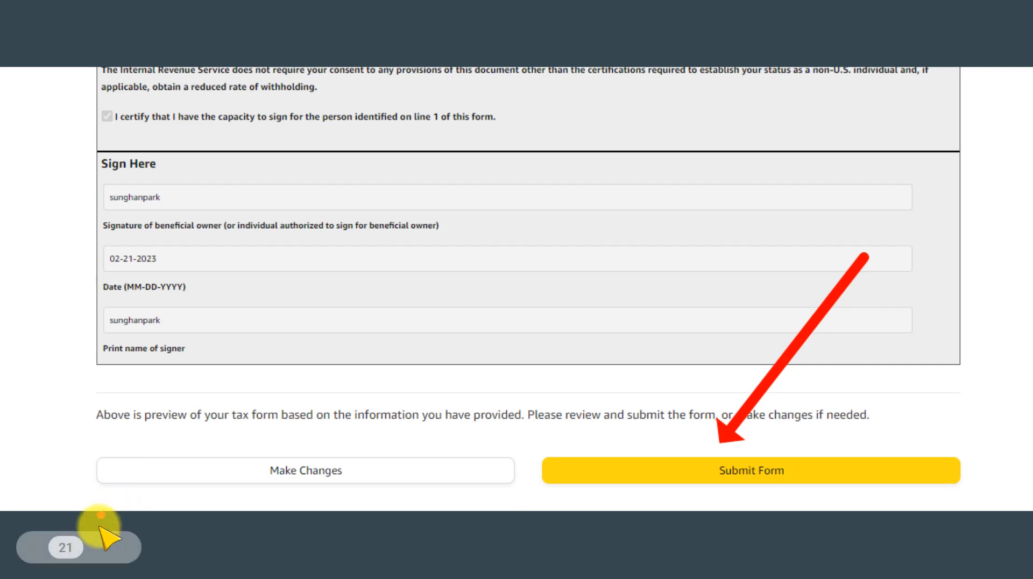
pyautogui.click(100, 546)
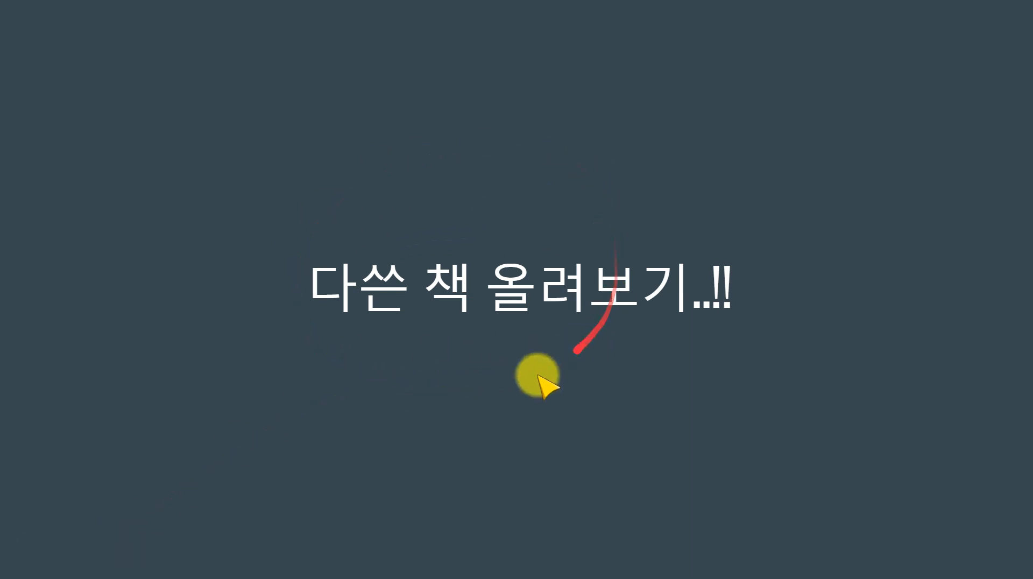
# Step: Advance through the KDP Bookshelf and what-to-create slides to slide 25's Kindle eBook Details
pyautogui.moveTo(118, 510)
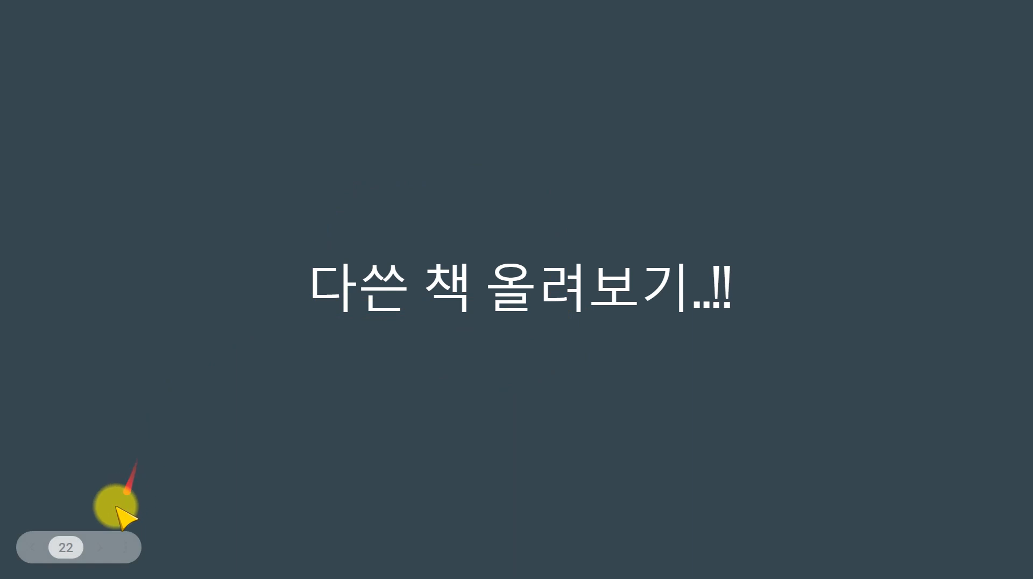
pyautogui.click(100, 546)
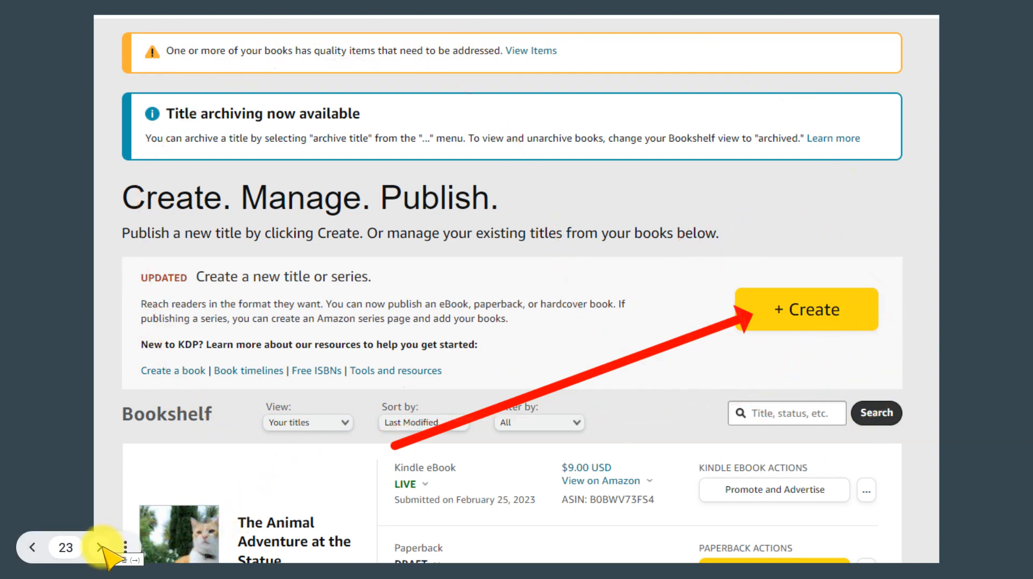
pyautogui.click(100, 546)
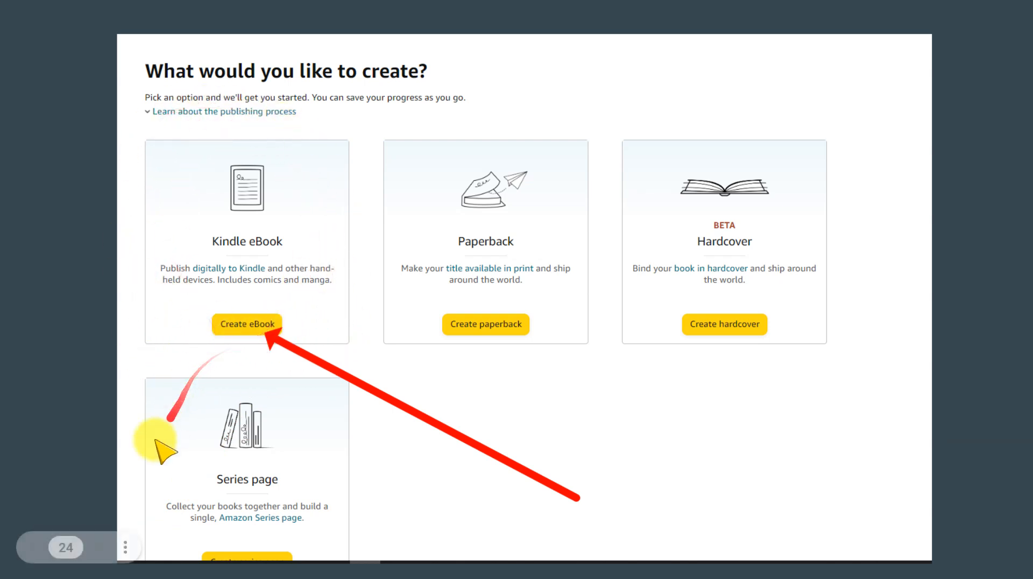
pyautogui.click(100, 547)
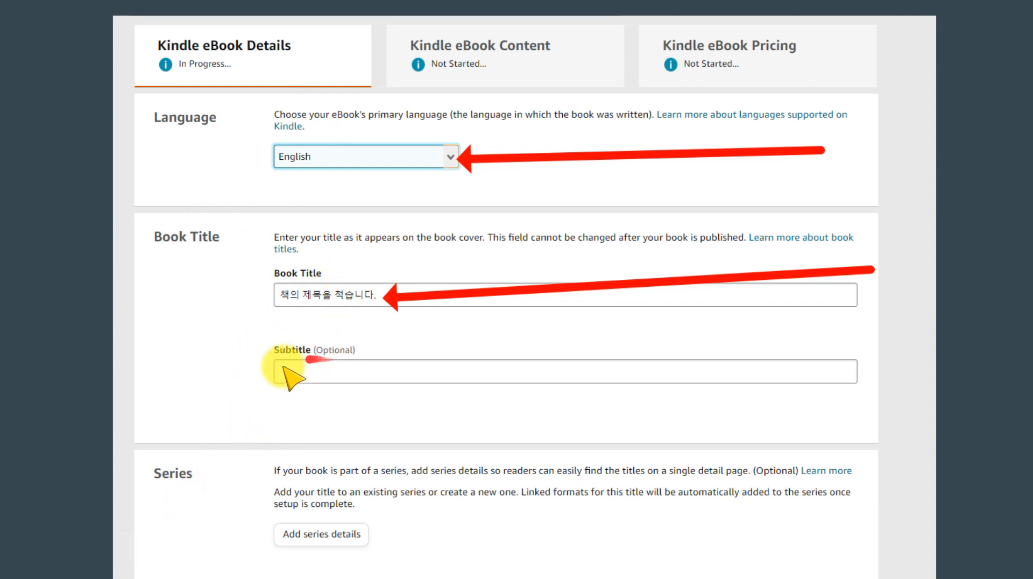
# Step: Step through Author/Description, Publishing Rights/Keywords, categories and age range slides to slide 30's eBook Content page
pyautogui.click(100, 546)
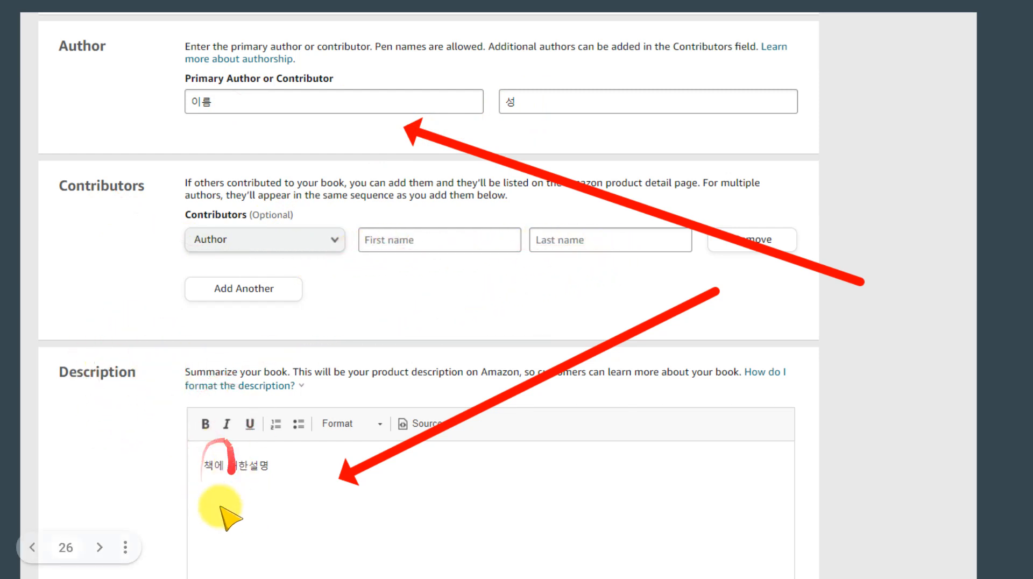
pyautogui.click(100, 547)
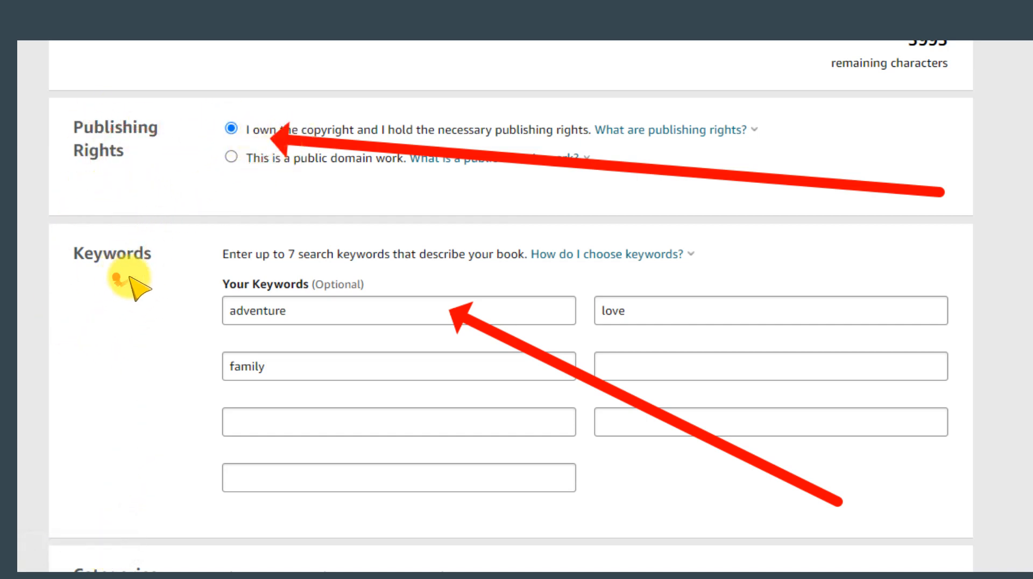
pyautogui.click(100, 548)
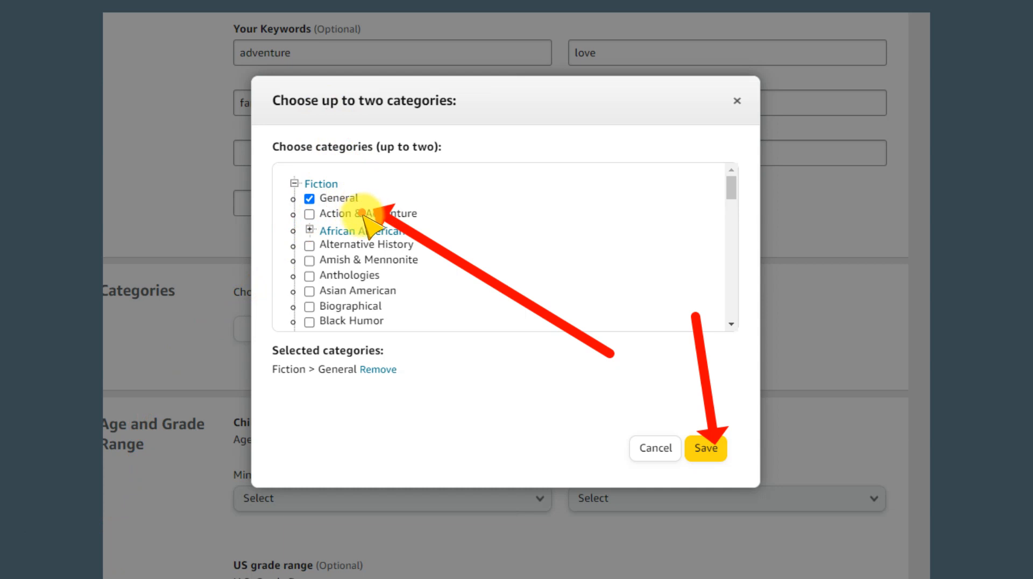
pyautogui.moveTo(212, 557)
pyautogui.click(100, 547)
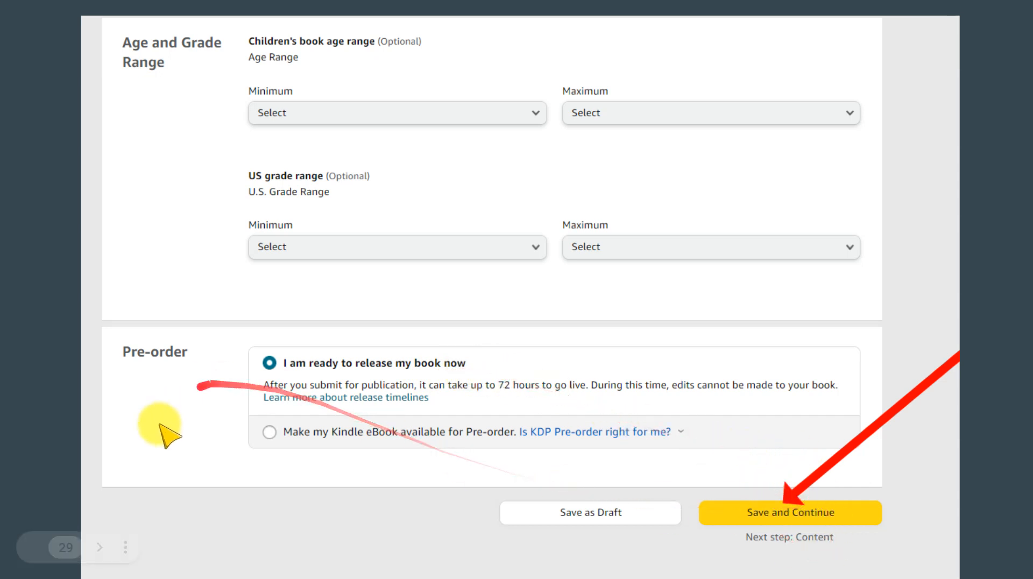
pyautogui.click(101, 546)
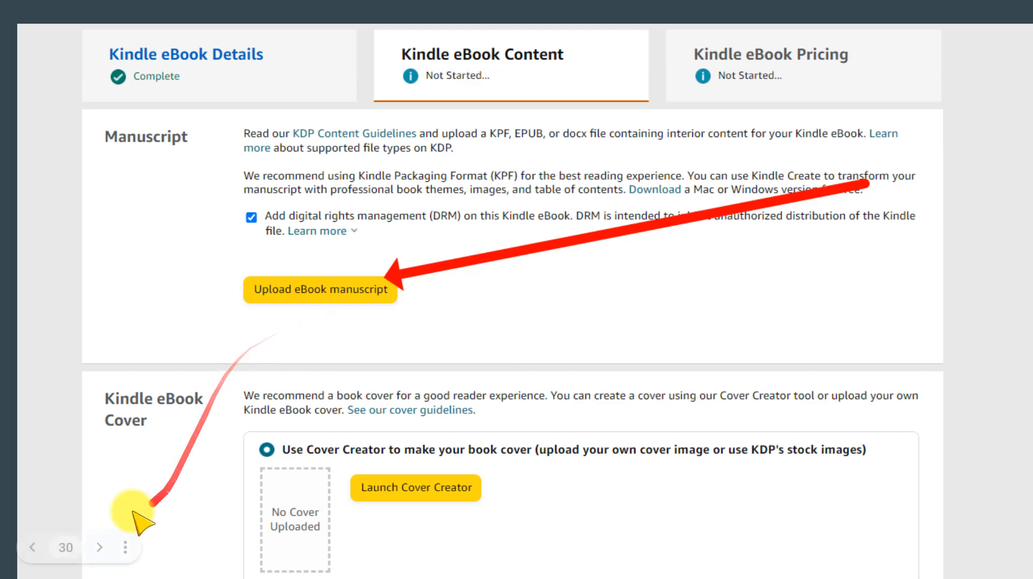
# Step: Advance through the Cover Creator, dog-photo and LOVE ME MORE cover slides to the ISBN and Publisher slide
pyautogui.click(99, 547)
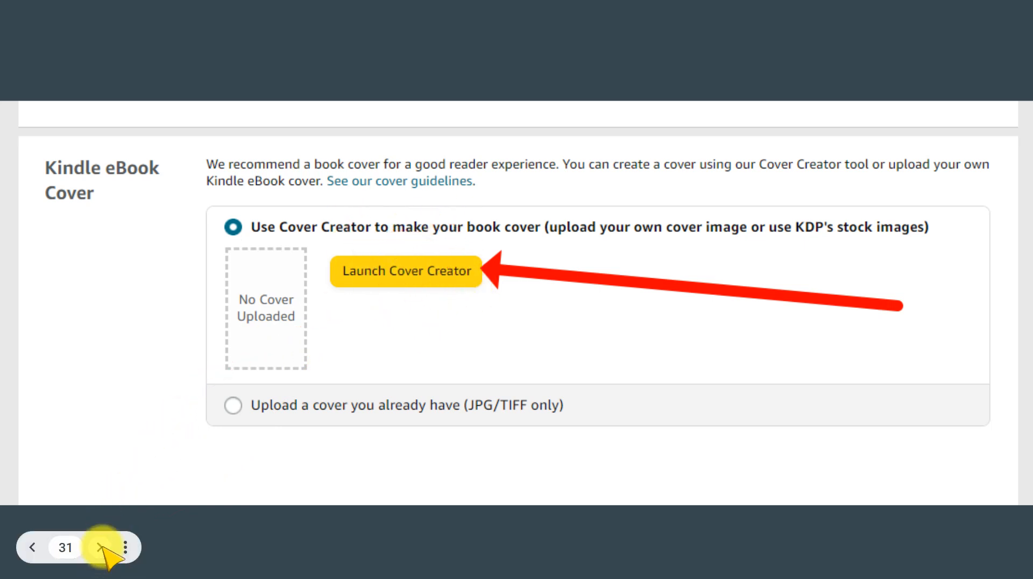
pyautogui.click(100, 547)
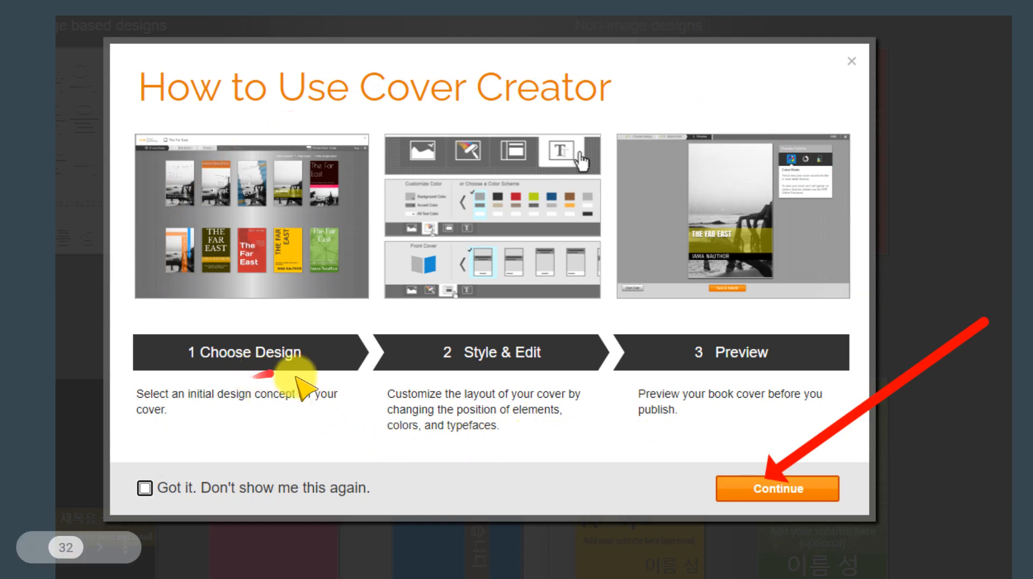
pyautogui.click(101, 547)
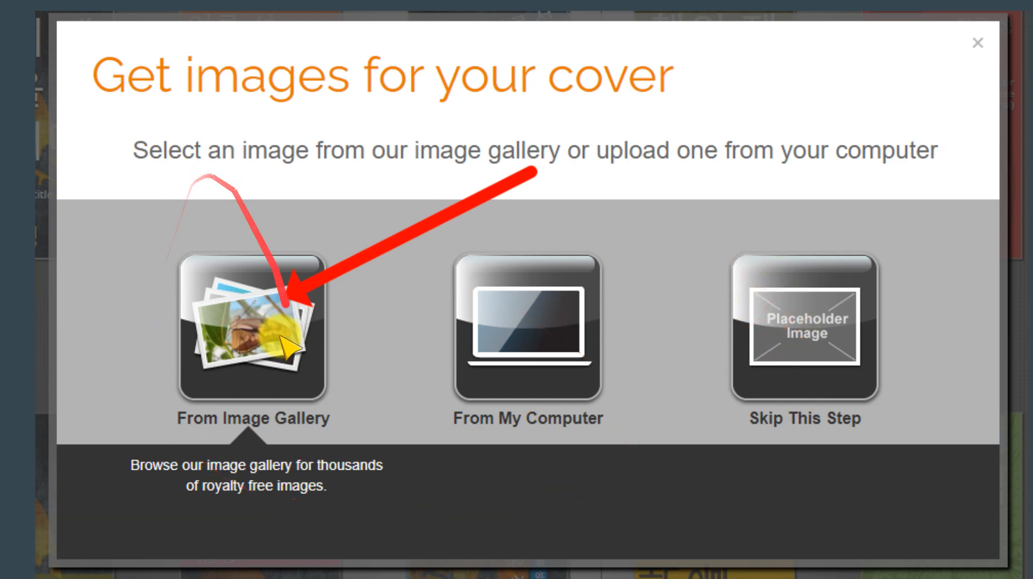
pyautogui.click(106, 547)
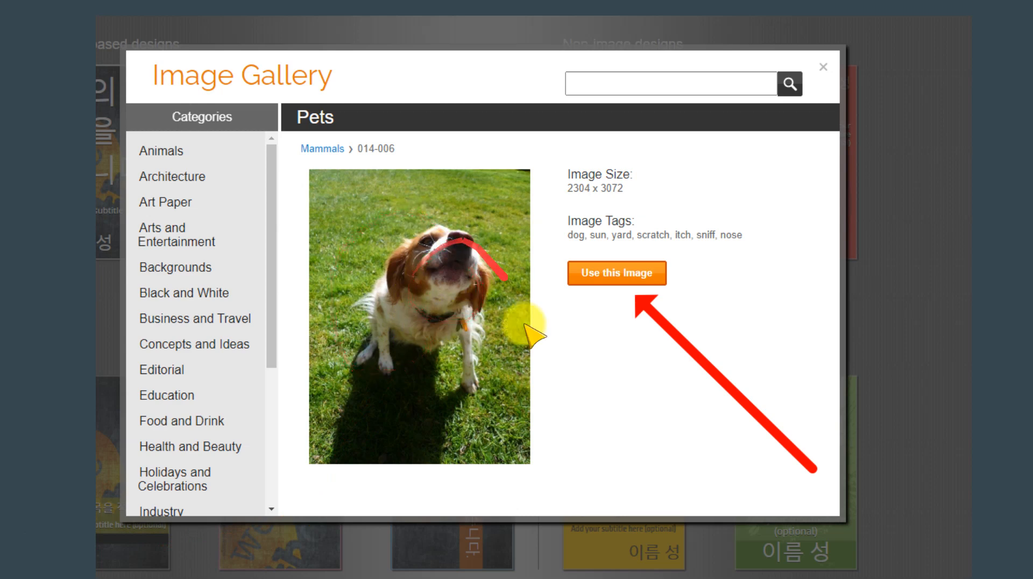
pyautogui.click(103, 549)
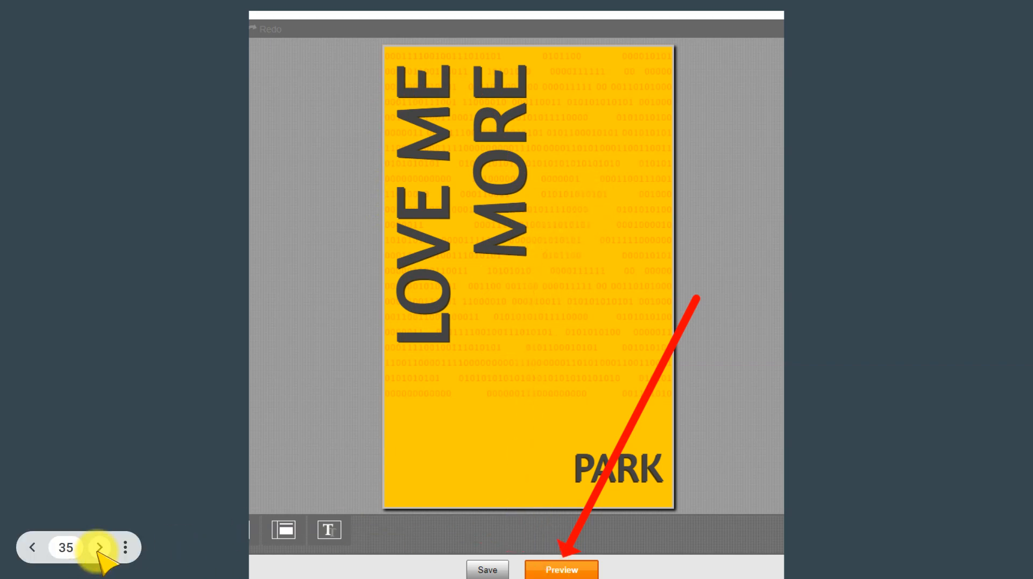
pyautogui.click(100, 546)
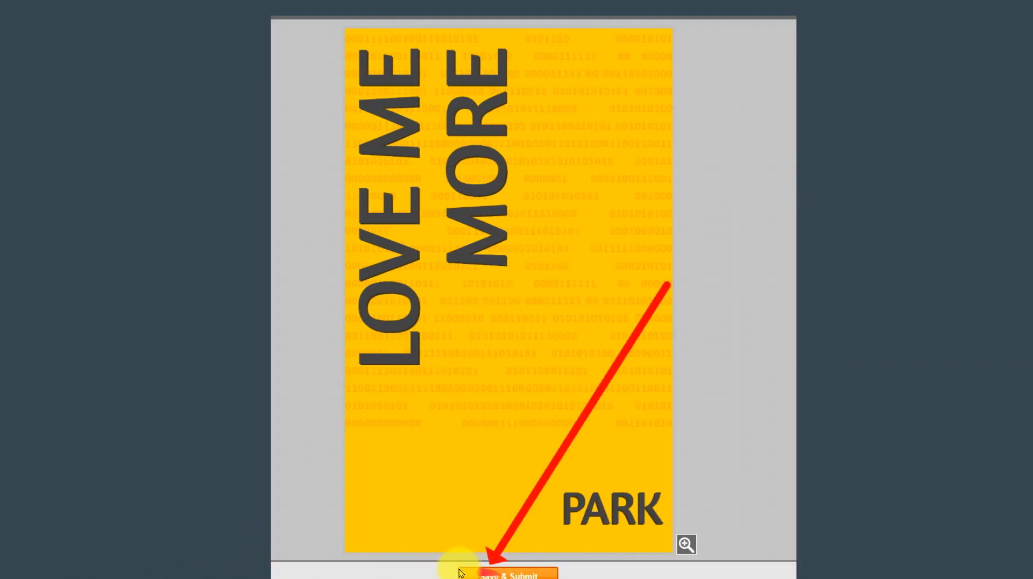
pyautogui.click(98, 545)
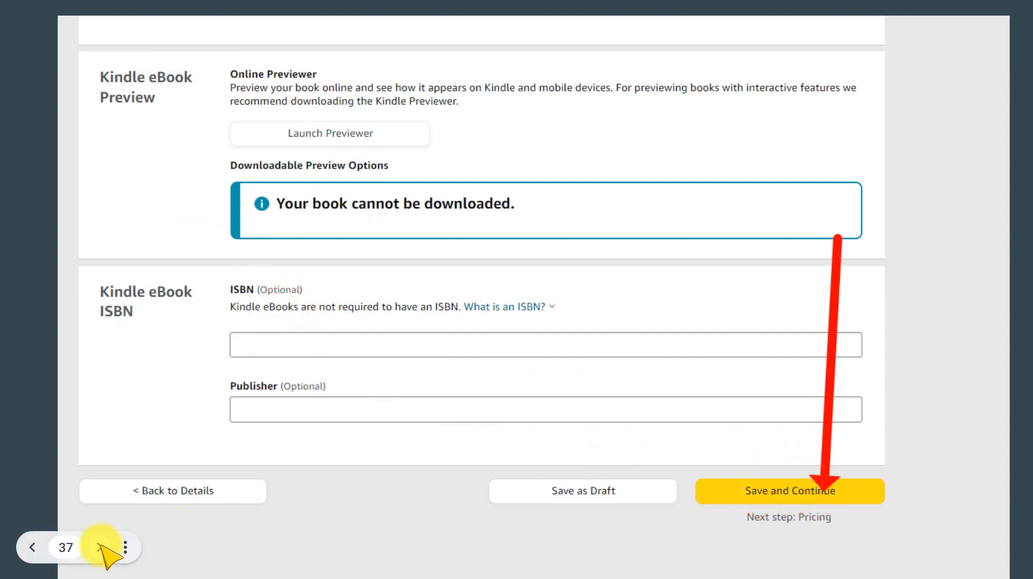
# Step: Advance past the pricing and royalty and Terms & Conditions slides to the 'eBook submitted' congratulations slide
pyautogui.click(100, 546)
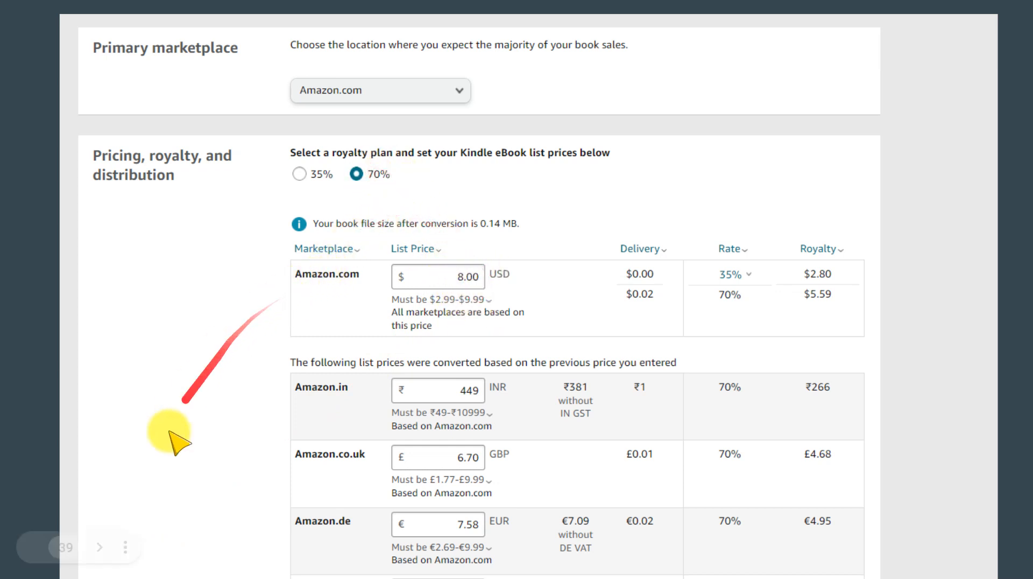
pyautogui.click(104, 547)
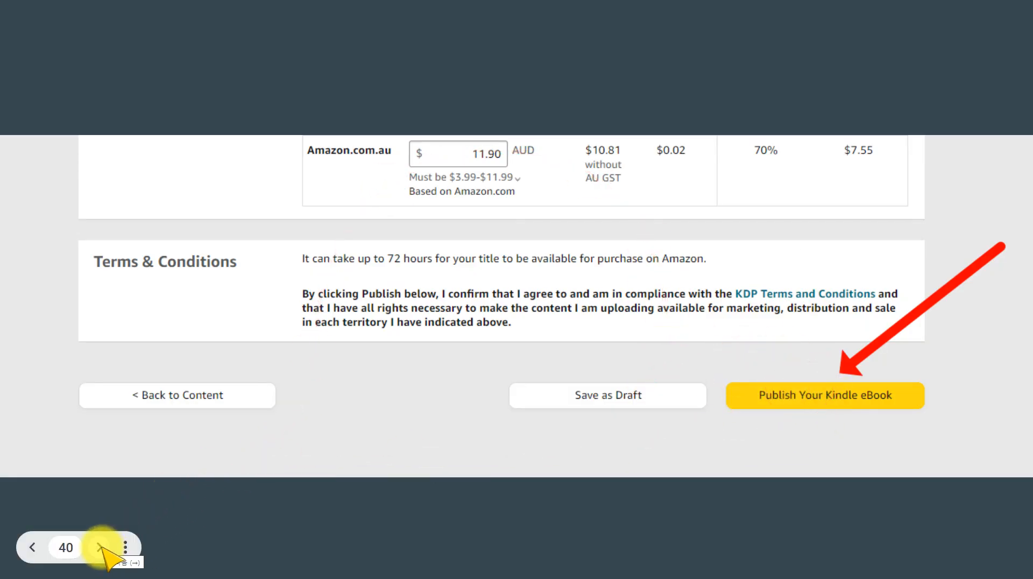
pyautogui.click(102, 547)
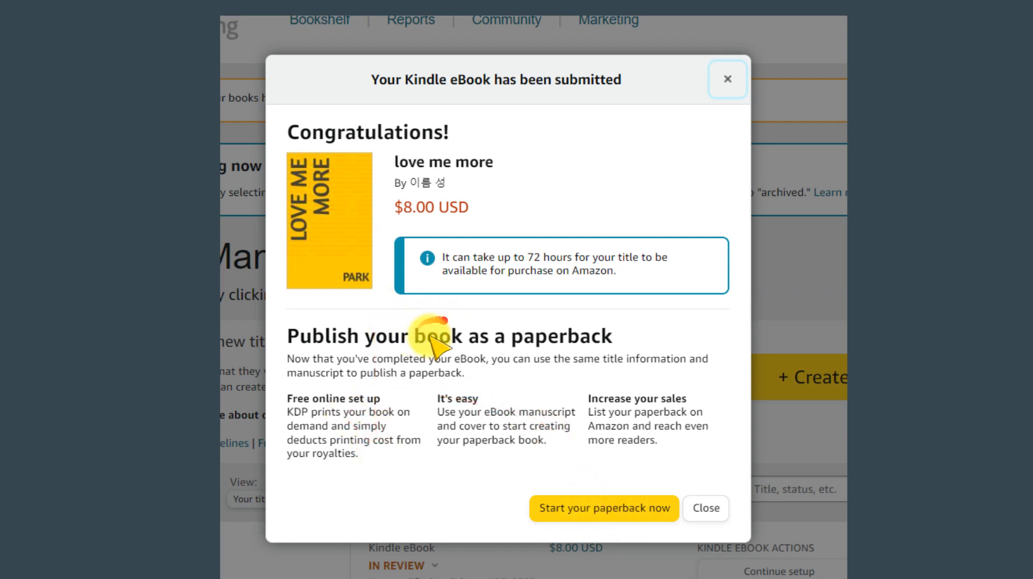
# Step: Advance to the Bookshelf slide showing love me more IN REVIEW at $8.00 USD
pyautogui.click(107, 548)
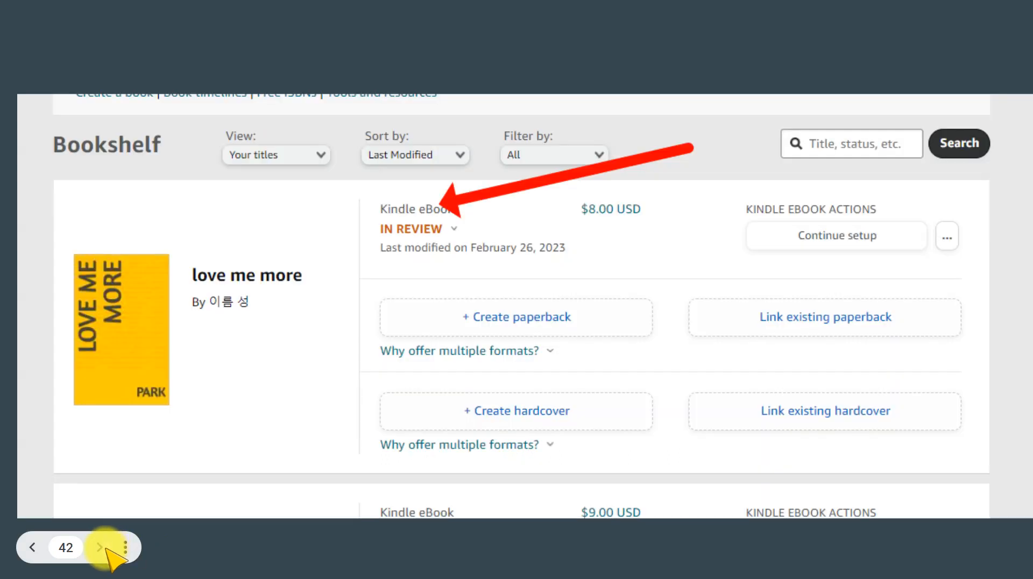